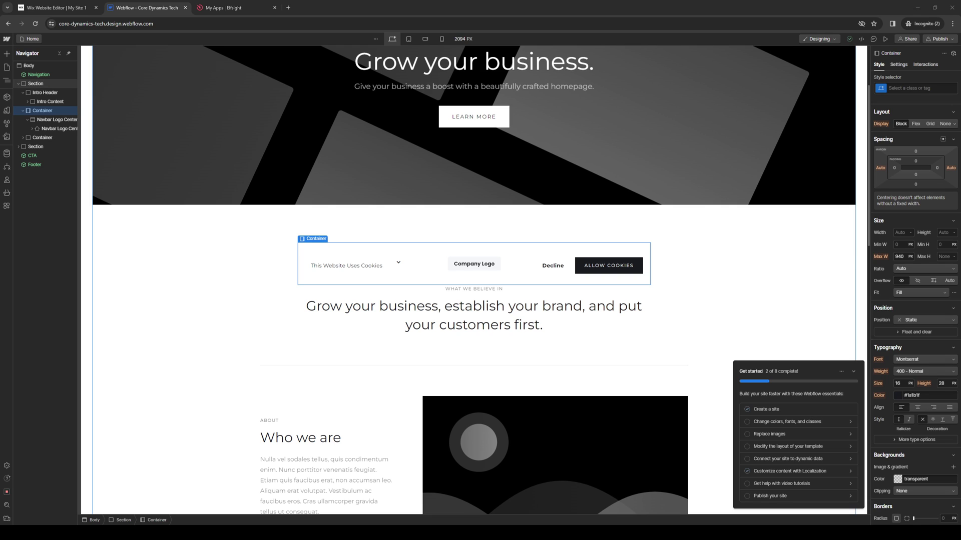
- Select the cookie bar's Section in the Navigator, then show the site's Pages list
{"action": "left_click", "coordinate": [35, 84]}
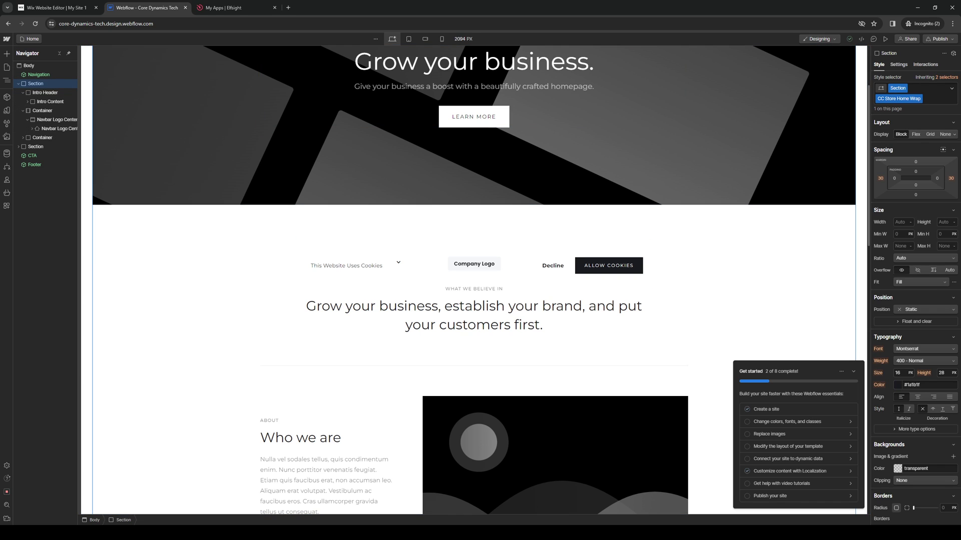
{"action": "scroll", "coordinate": [473, 188], "scroll_direction": "up", "scroll_amount": 3}
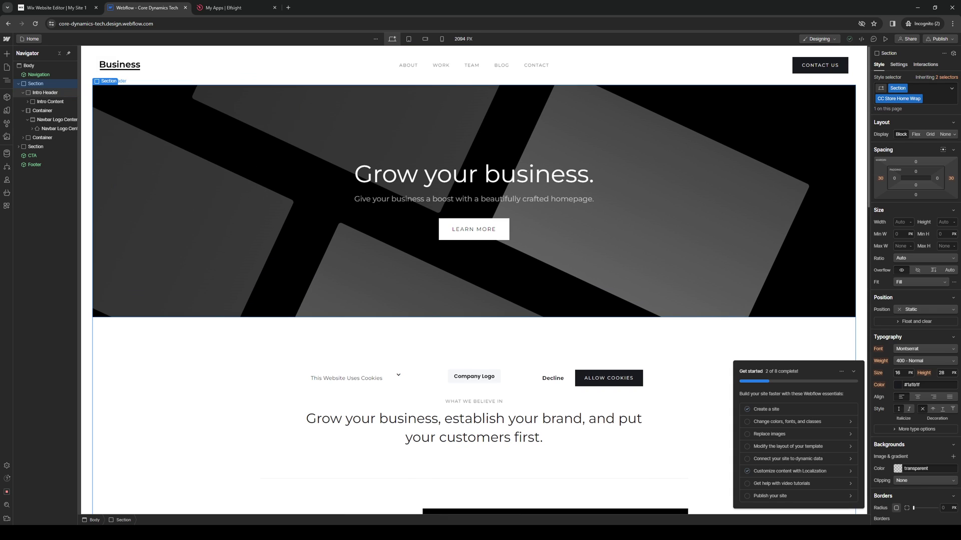
{"action": "left_click", "coordinate": [30, 38]}
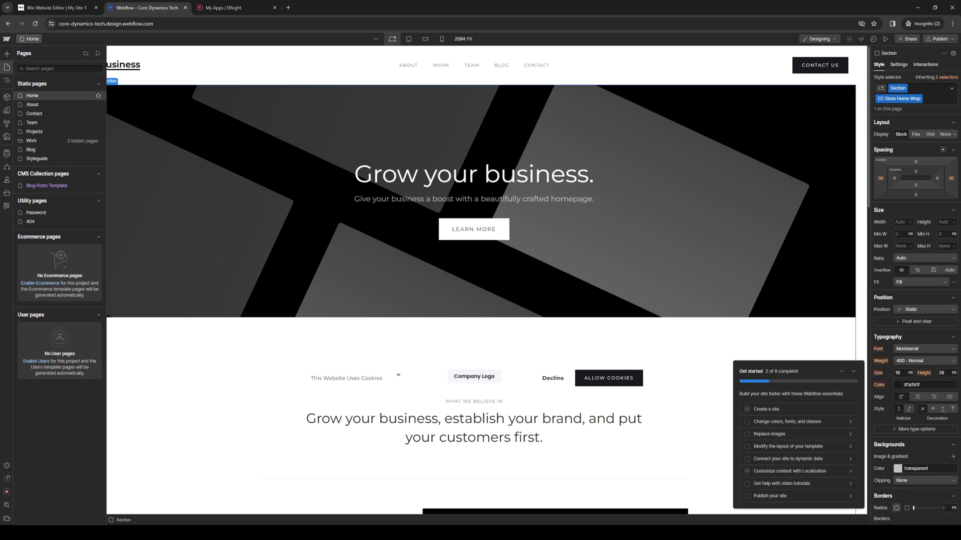
- Go to the Webflow dashboard through the logo menu
{"action": "left_click", "coordinate": [6, 39]}
{"action": "left_click", "coordinate": [7, 52]}
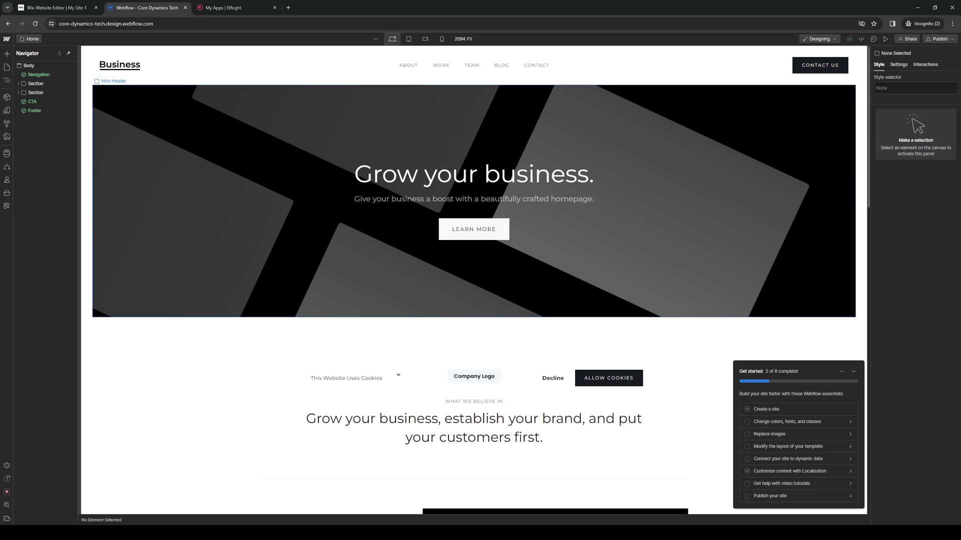
{"action": "scroll", "coordinate": [473, 200], "scroll_direction": "down", "scroll_amount": 2}
{"action": "scroll", "coordinate": [474, 280], "scroll_direction": "down", "scroll_amount": 5}
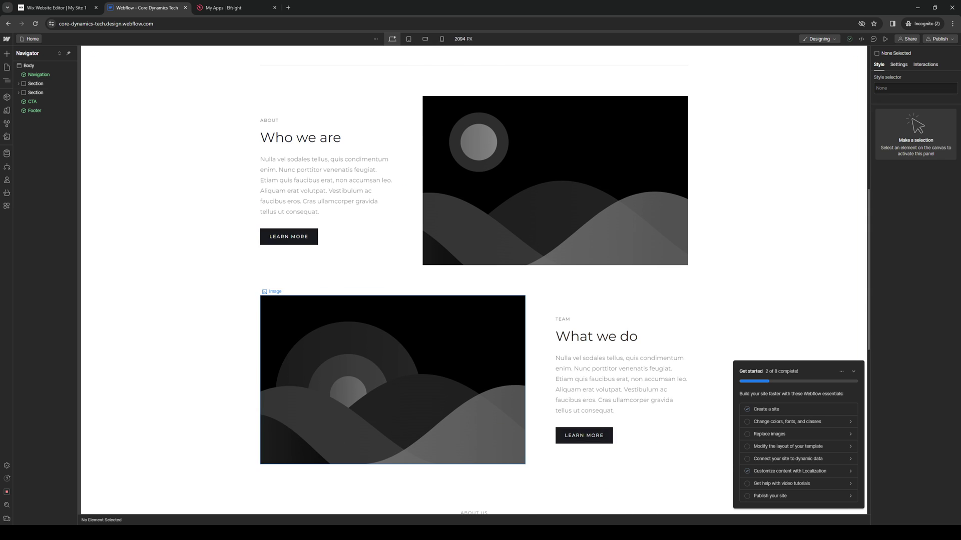
{"action": "scroll", "coordinate": [474, 350], "scroll_direction": "up", "scroll_amount": 3}
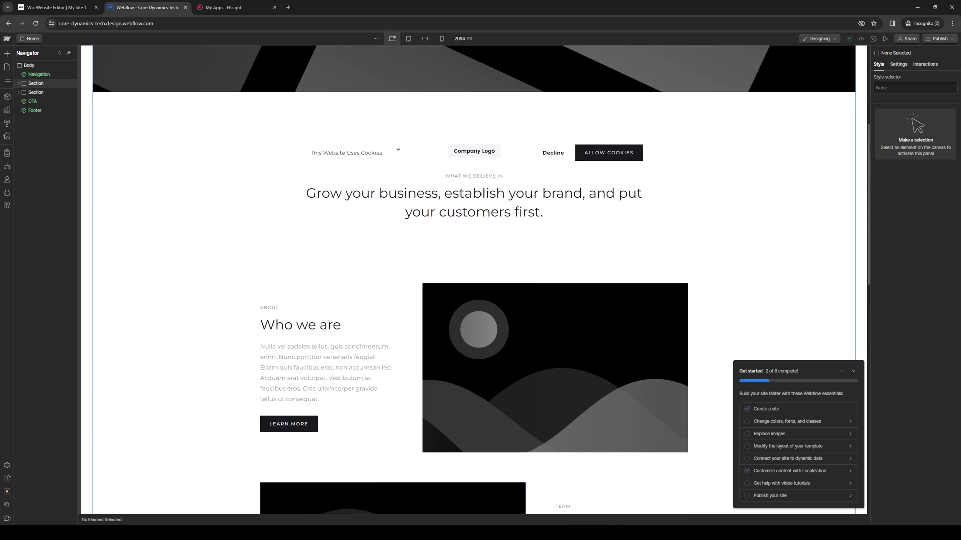
{"action": "scroll", "coordinate": [555, 368], "scroll_direction": "down", "scroll_amount": 5}
{"action": "scroll", "coordinate": [474, 280], "scroll_direction": "down", "scroll_amount": 3}
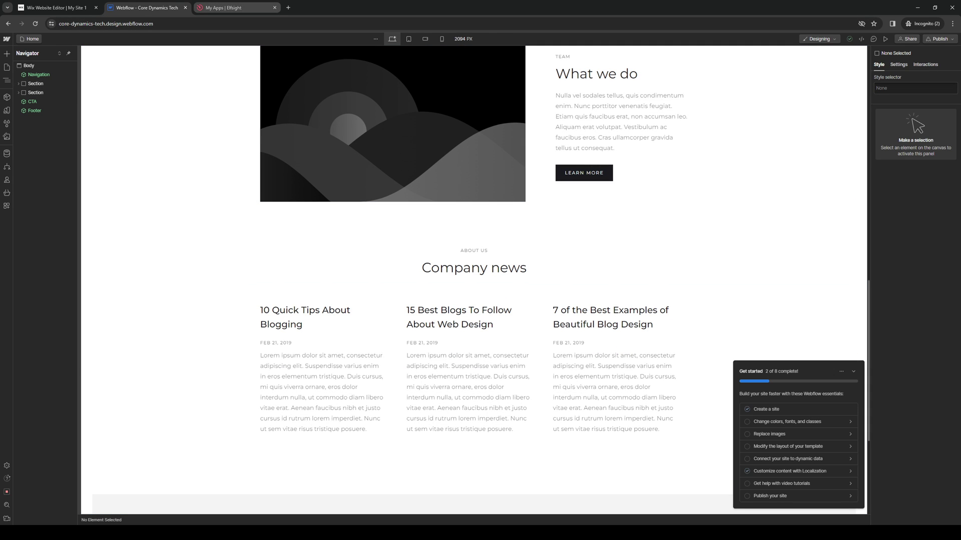
- In Elfsight, close the PDF Embed code dialog and search the Apps Catalog for 'video'
{"action": "left_click", "coordinate": [224, 7]}
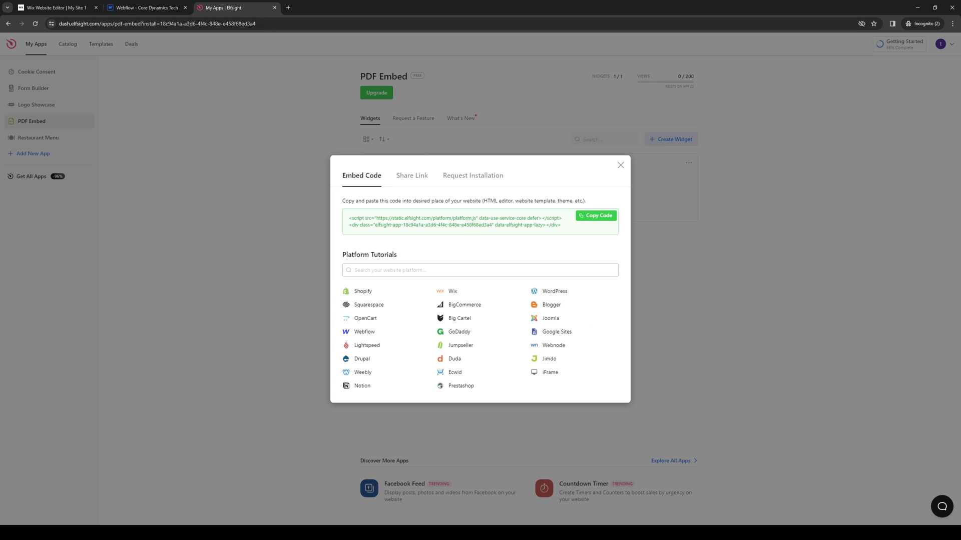
{"action": "left_click", "coordinate": [620, 165]}
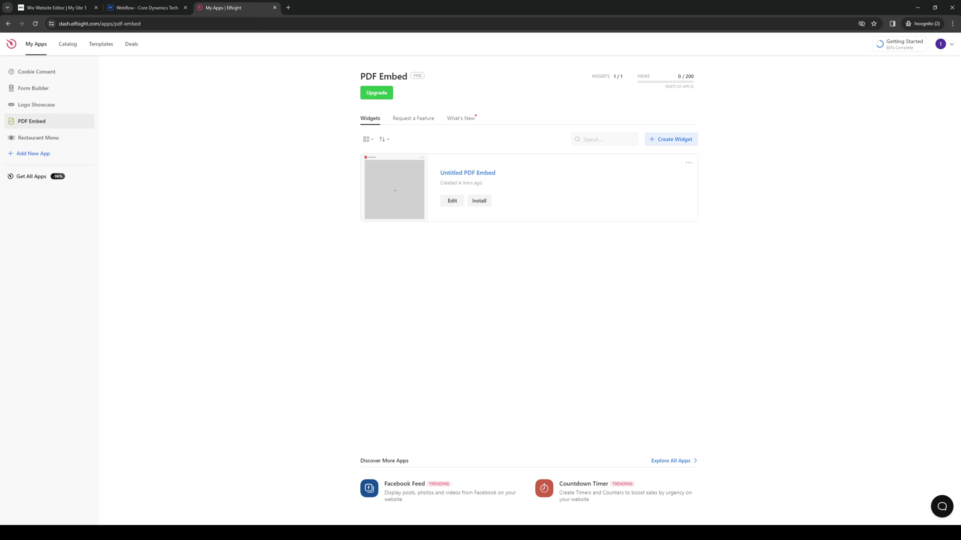
{"action": "left_click", "coordinate": [68, 44]}
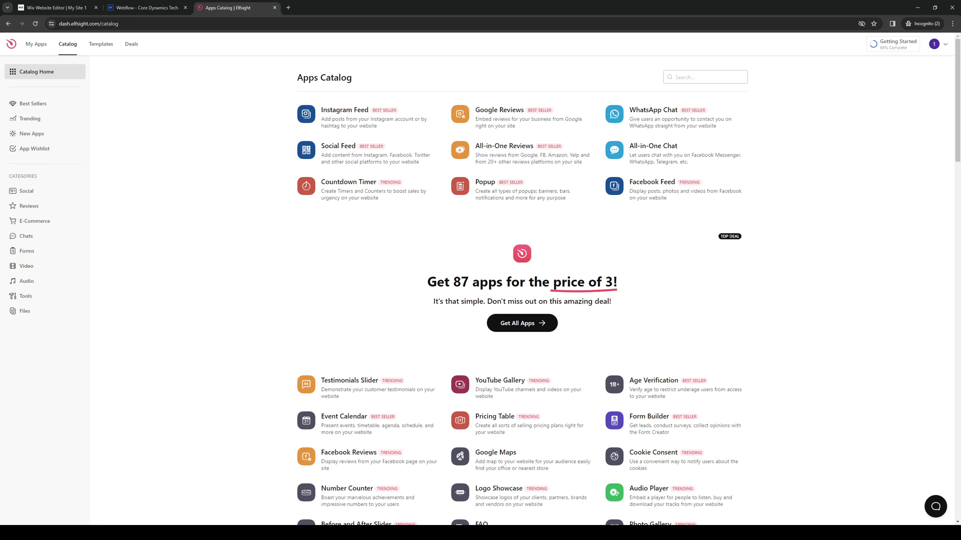
{"action": "type", "text": "video"}
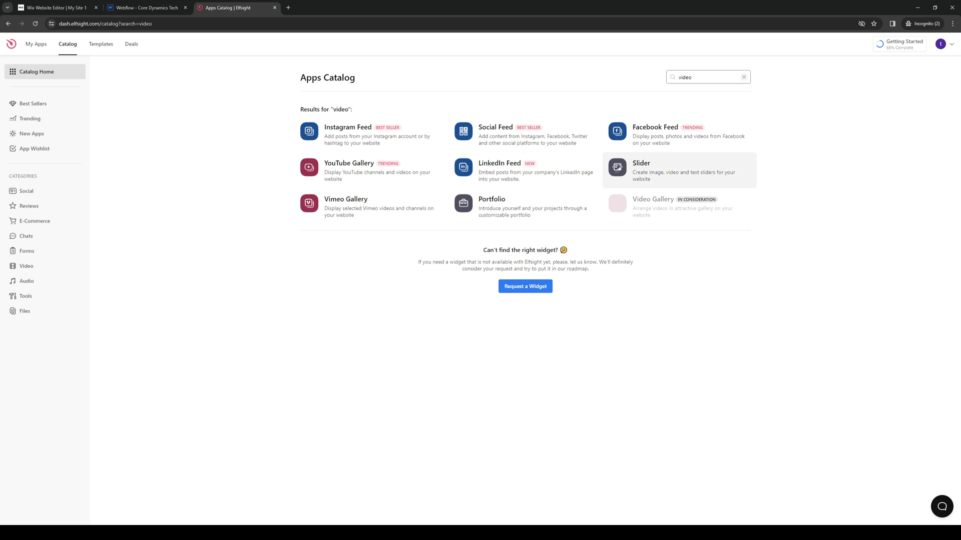
- Back in Webflow, select the hero section at the page top and bring up the Add elements list
{"action": "left_click", "coordinate": [147, 7]}
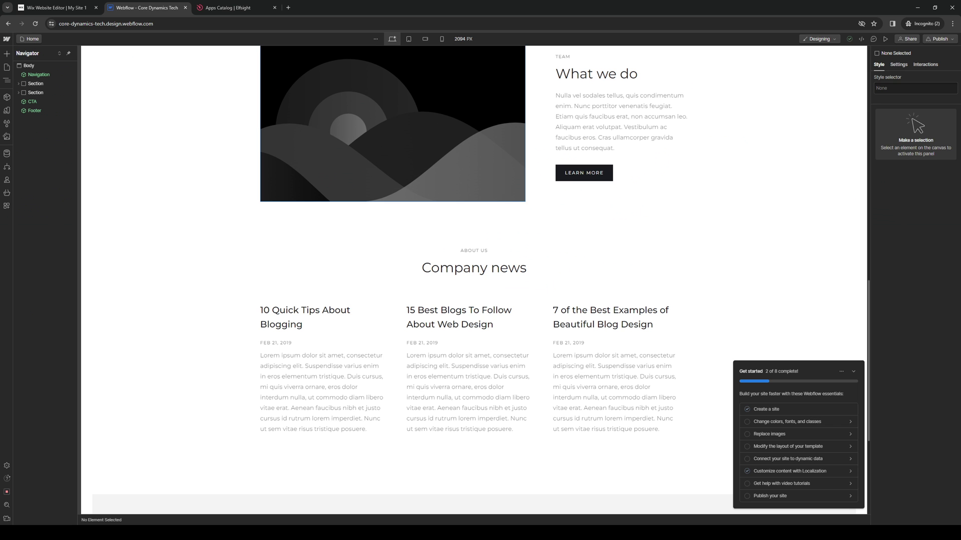
{"action": "scroll", "coordinate": [474, 281], "scroll_direction": "up", "scroll_amount": 2}
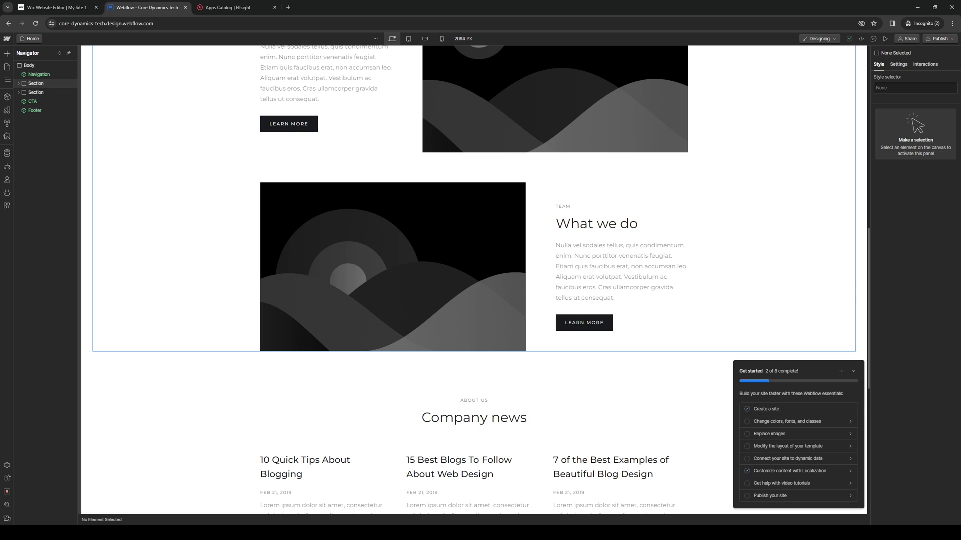
{"action": "scroll", "coordinate": [473, 280], "scroll_direction": "up", "scroll_amount": 10}
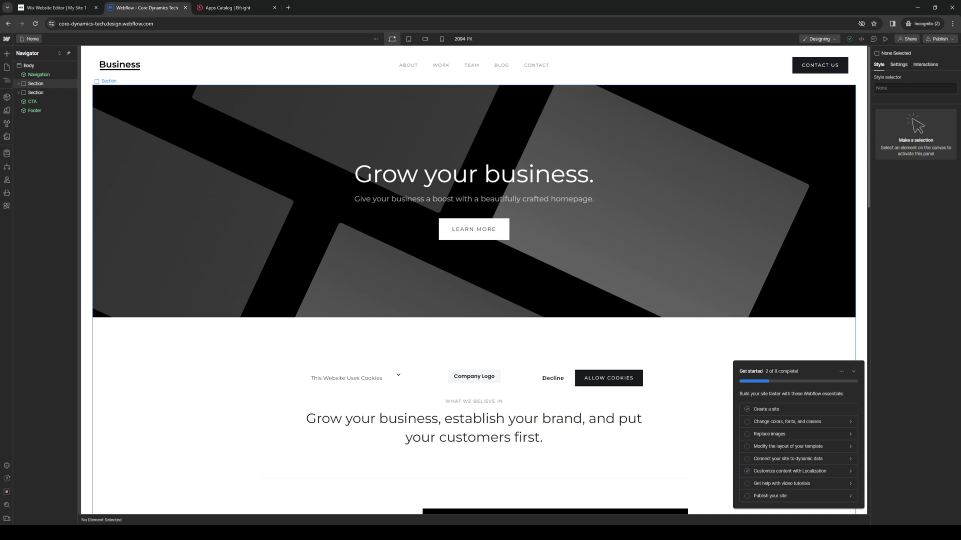
{"action": "left_click", "coordinate": [474, 280]}
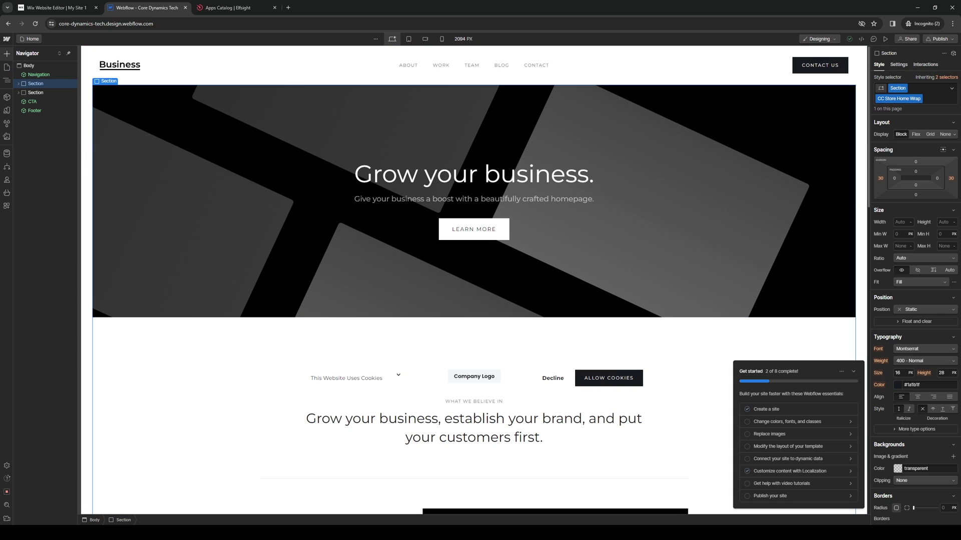
{"action": "key", "text": "a"}
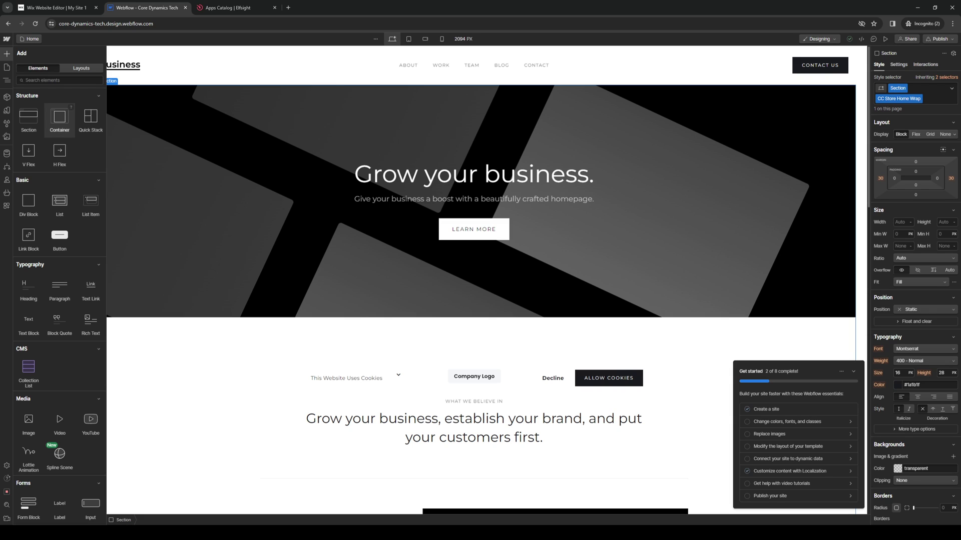
{"action": "left_click_drag", "start_coordinate": [60, 116], "coordinate": [378, 345]}
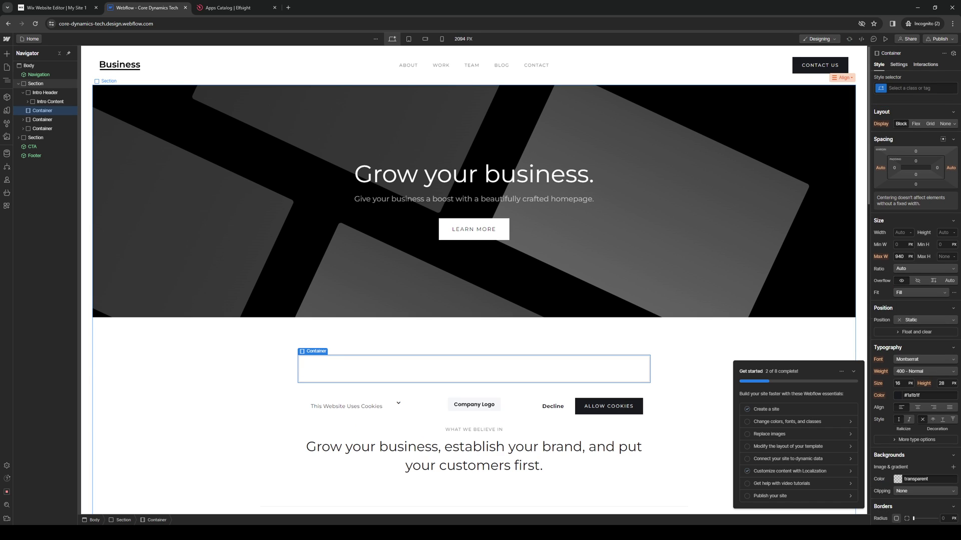
{"action": "left_click", "coordinate": [853, 371]}
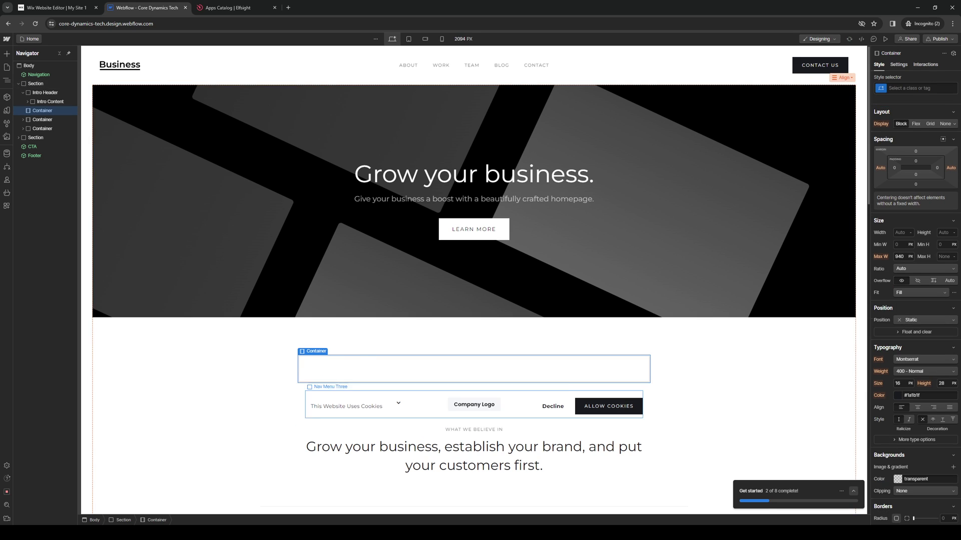
{"action": "scroll", "coordinate": [344, 365], "scroll_direction": "down", "scroll_amount": 3}
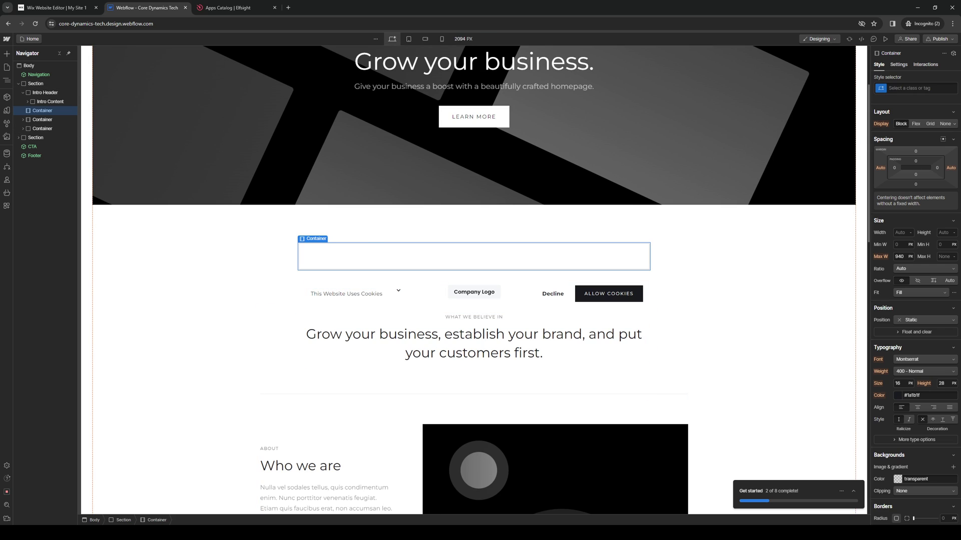
{"action": "right_click", "coordinate": [344, 366]}
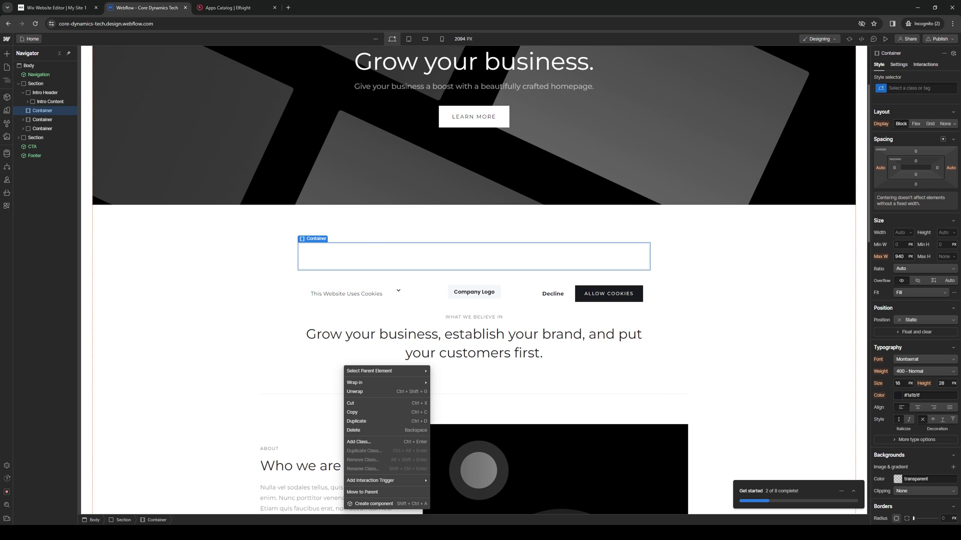
{"action": "key", "text": "Escape"}
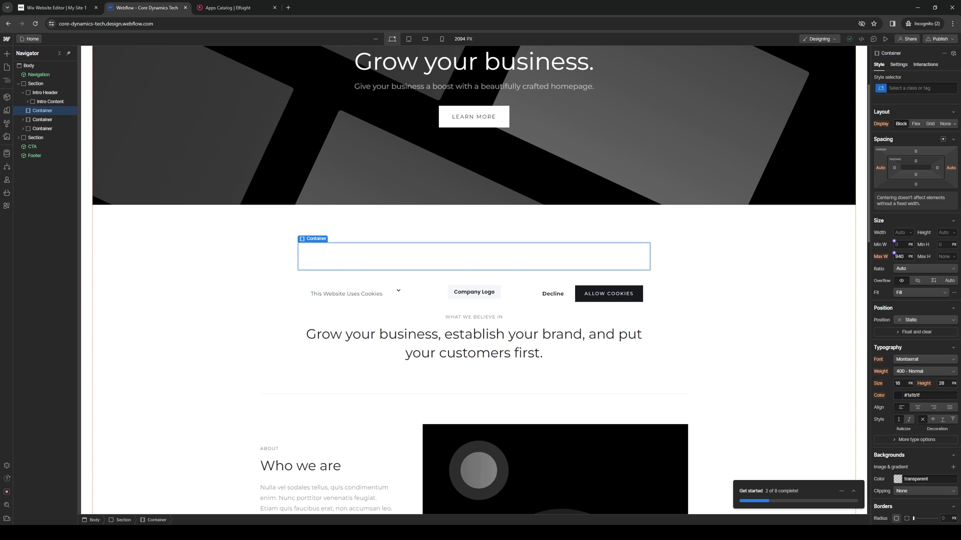
- Give the container a Max H of 1000 and a Widescreen (16:9) ratio
{"action": "left_click_drag", "start_coordinate": [894, 252], "coordinate": [894, 253]}
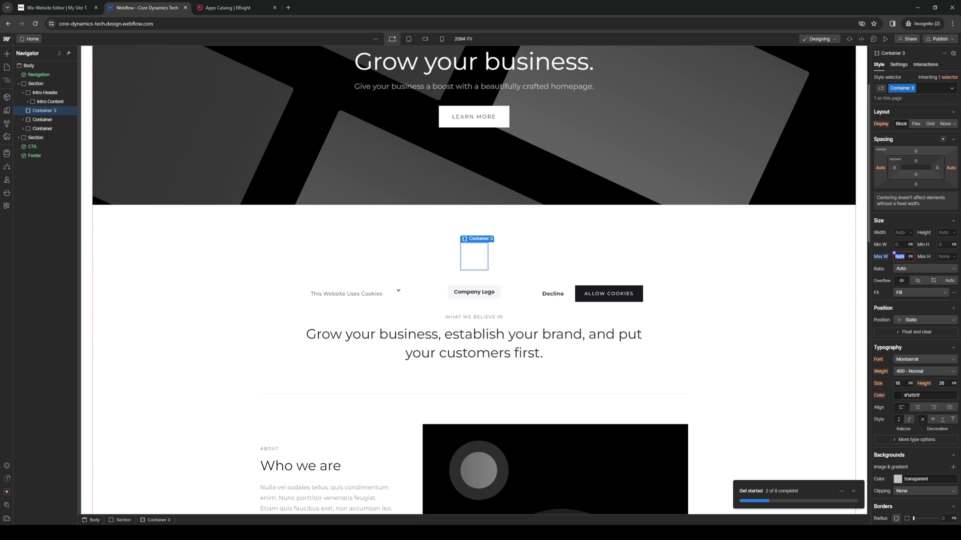
{"action": "type", "text": "2000"}
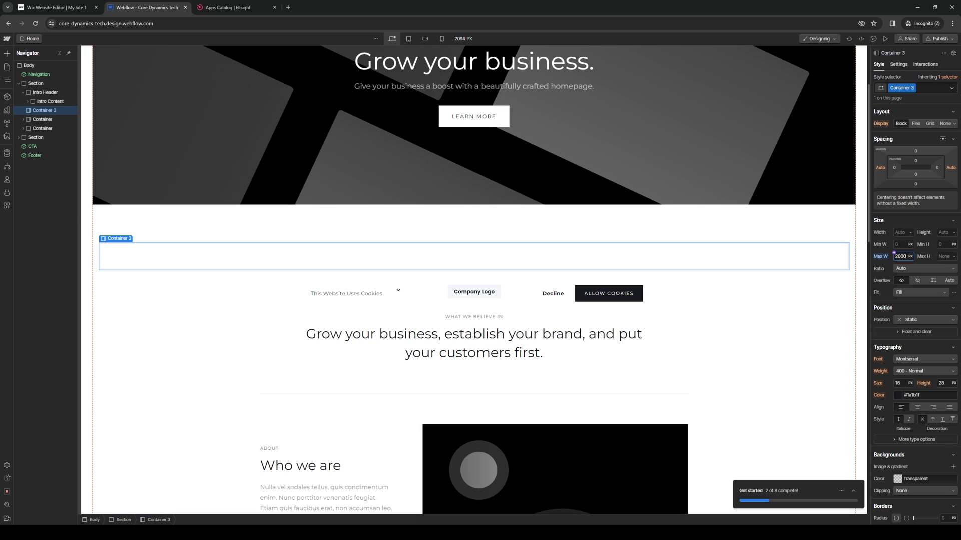
{"action": "left_click", "coordinate": [943, 256]}
{"action": "type", "text": "1000"}
{"action": "left_click", "coordinate": [926, 269]}
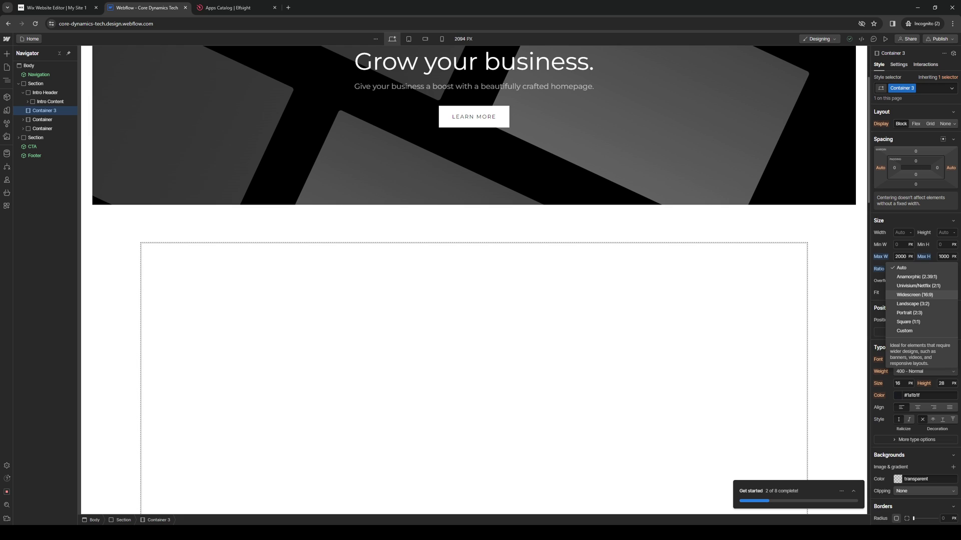
{"action": "left_click", "coordinate": [914, 295]}
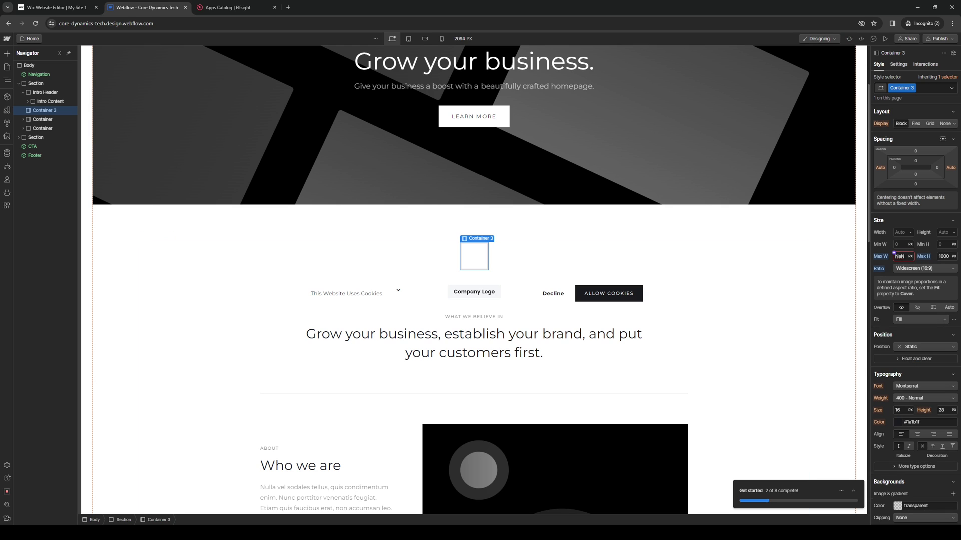
- Correct the container's Max W to 1000, keeping the Widescreen (16:9) ratio
{"action": "double_click", "coordinate": [899, 256]}
{"action": "type", "text": "1000"}
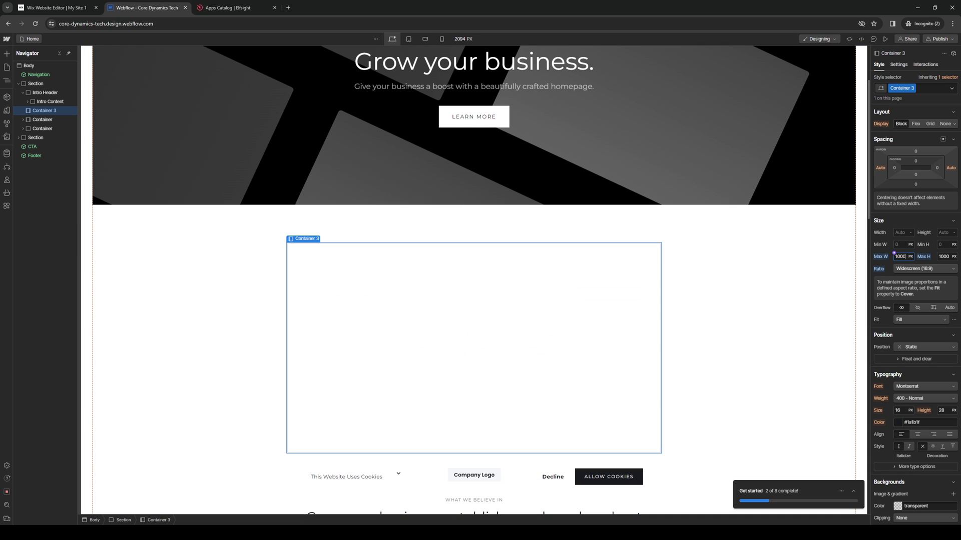
{"action": "scroll", "coordinate": [474, 280], "scroll_direction": "down", "scroll_amount": 2}
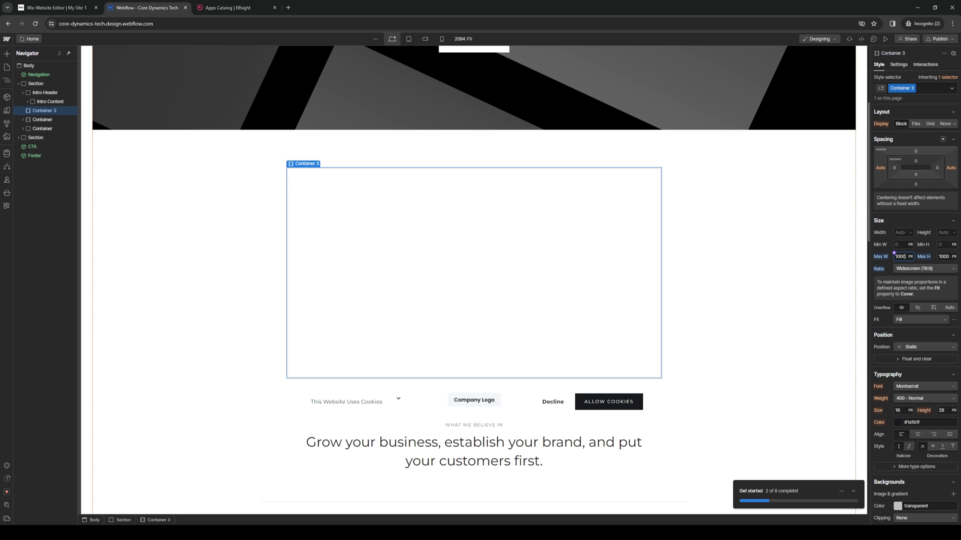
{"action": "left_click", "coordinate": [924, 268]}
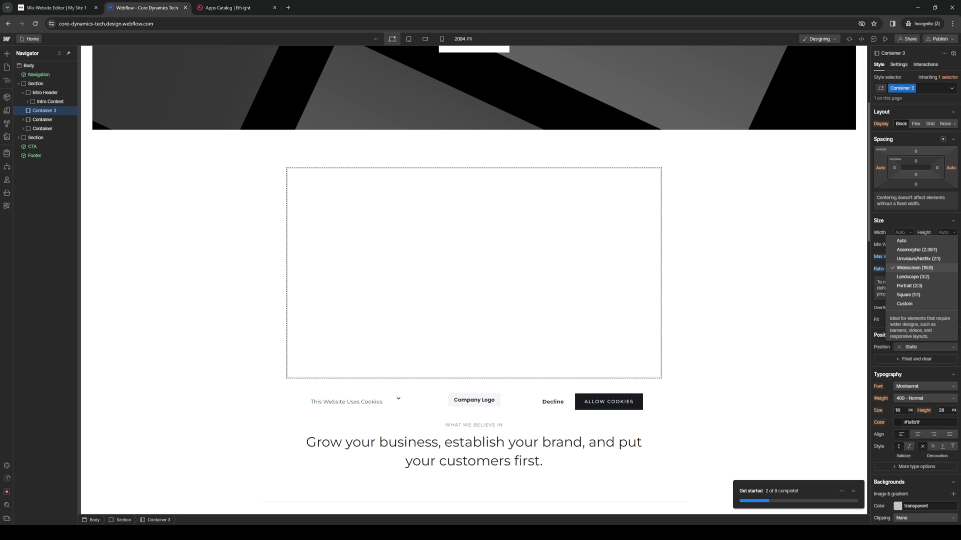
{"action": "key", "text": "Escape"}
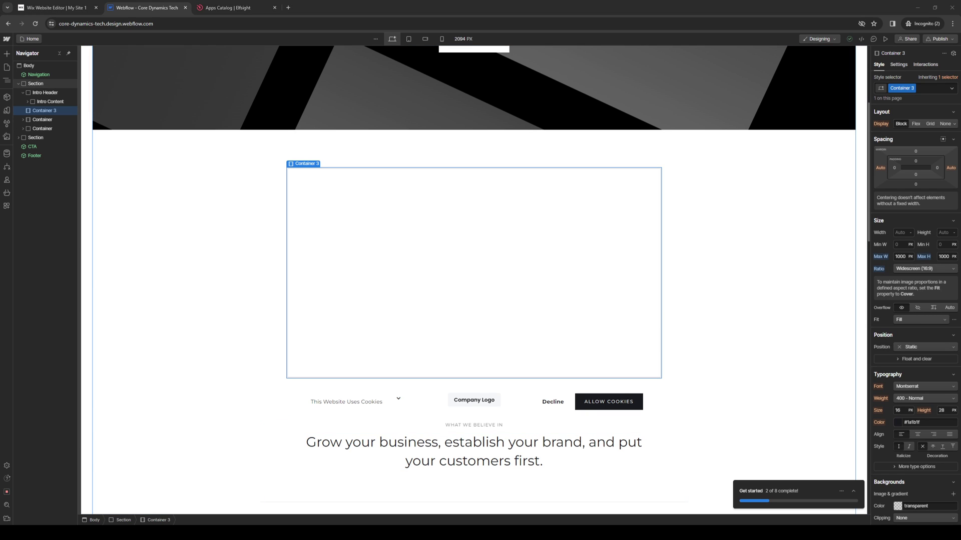
- Filter elements for 'video', drop a Background Video into Container 3, then delete it
{"action": "left_click", "coordinate": [35, 84]}
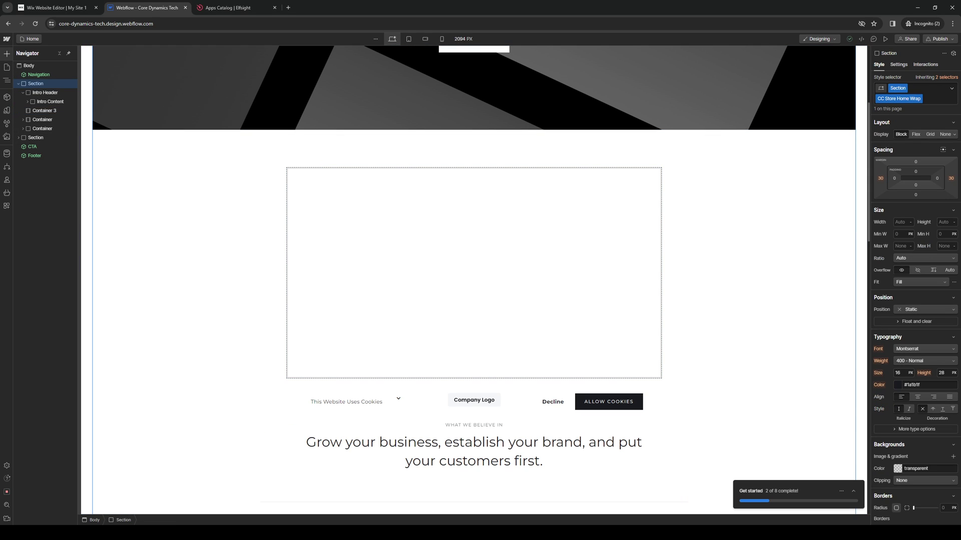
{"action": "type", "text": "a"}
{"action": "type", "text": "video"}
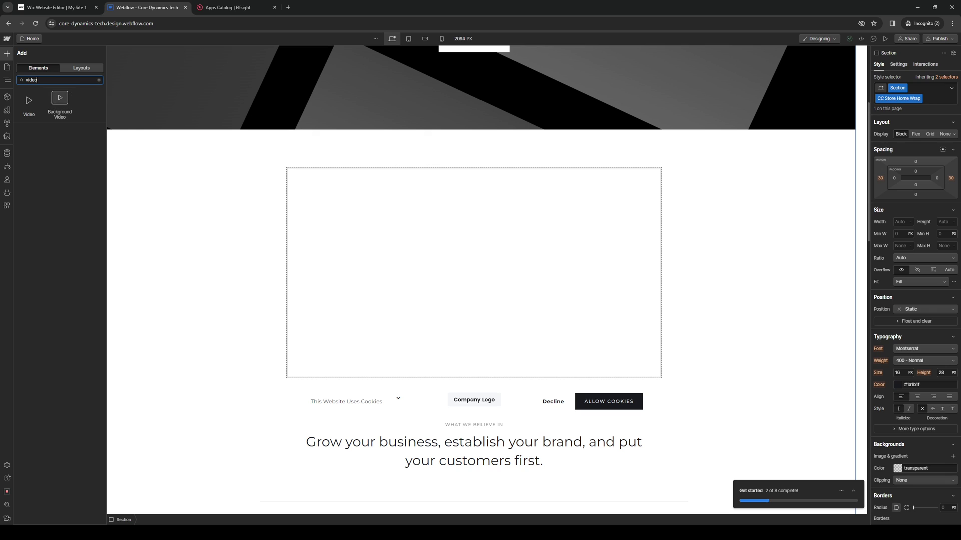
{"action": "left_click_drag", "start_coordinate": [59, 103], "coordinate": [455, 300]}
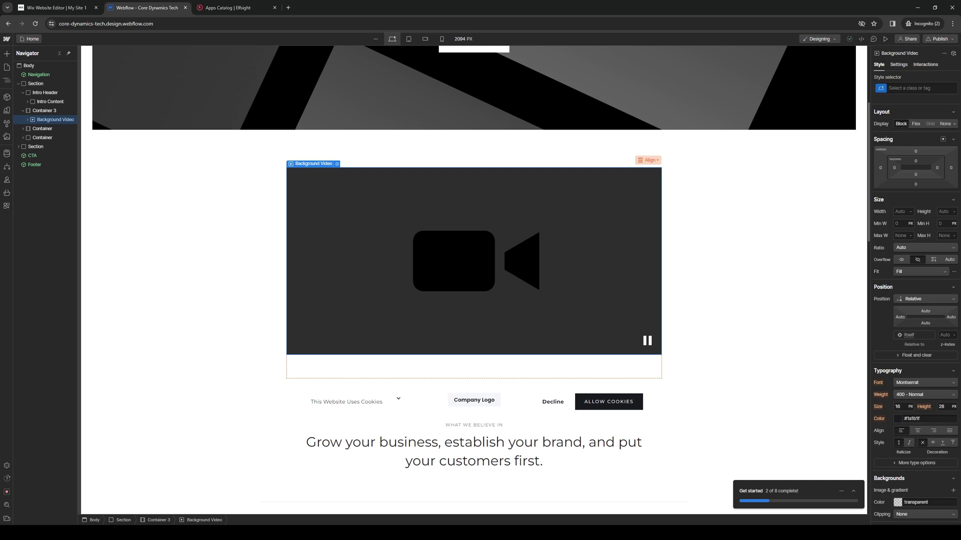
{"action": "key", "text": "Delete"}
- Place a Video element in Container 3 and put the cursor in its Video Settings URL field
{"action": "key", "text": "a"}
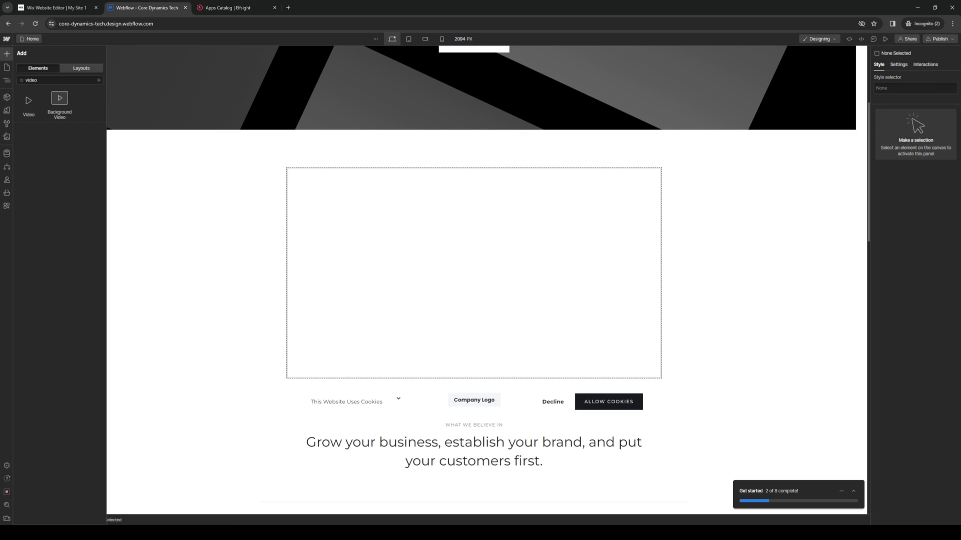
{"action": "left_click_drag", "start_coordinate": [29, 100], "coordinate": [465, 300]}
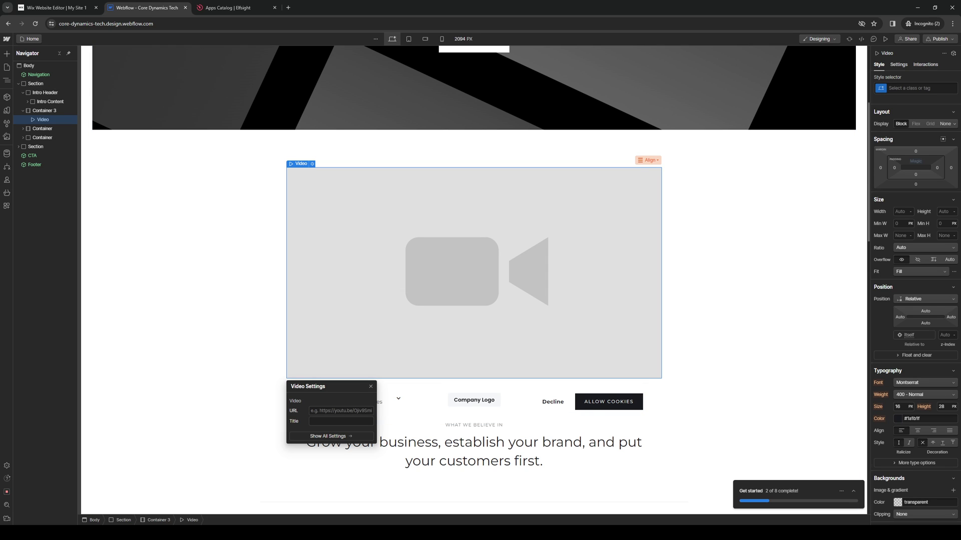
{"action": "left_click", "coordinate": [340, 410]}
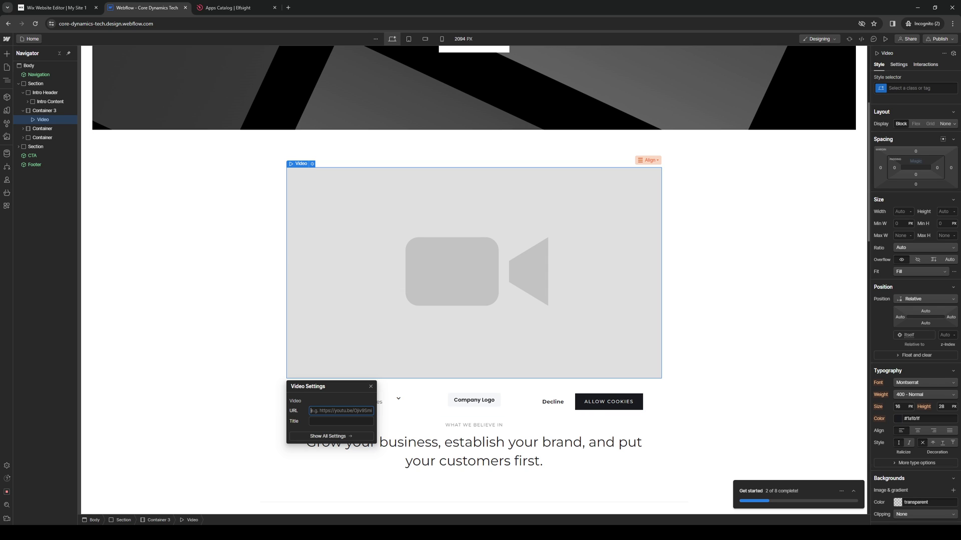